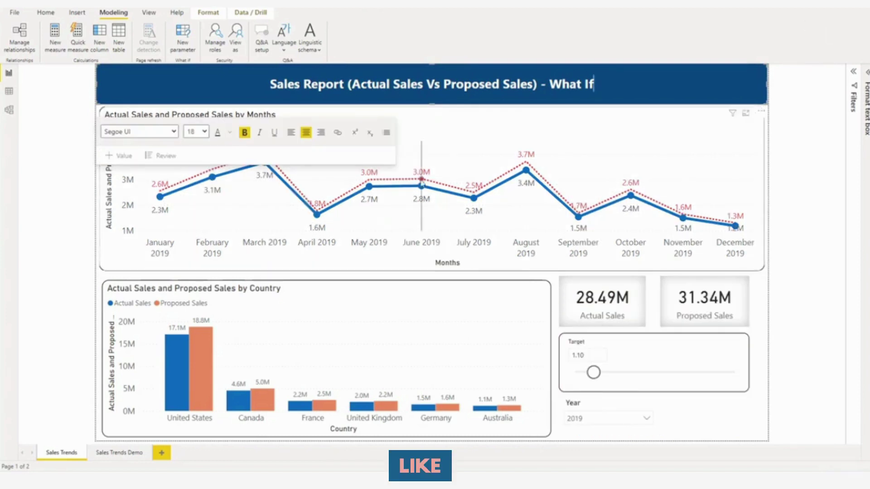
Slide the Target slicer to 1.35 so Proposed Sales reaches 38.47M.
left_click(673, 184)
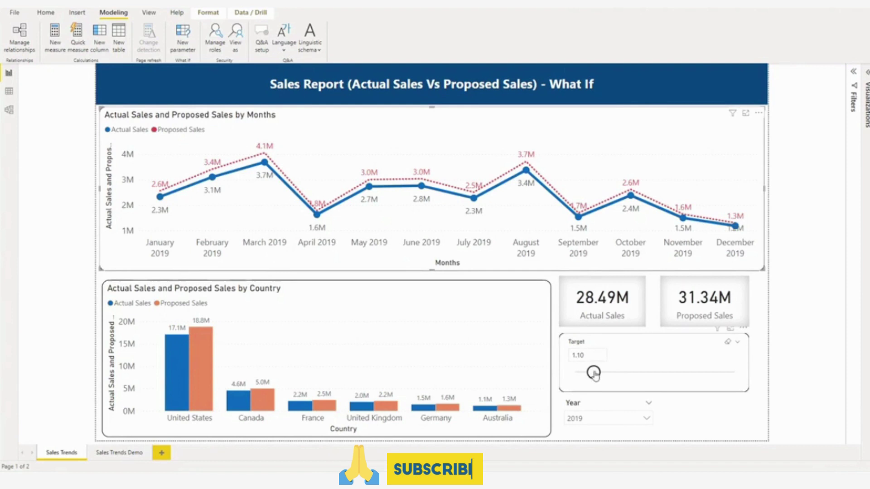
left_click_drag(593, 373, 606, 374)
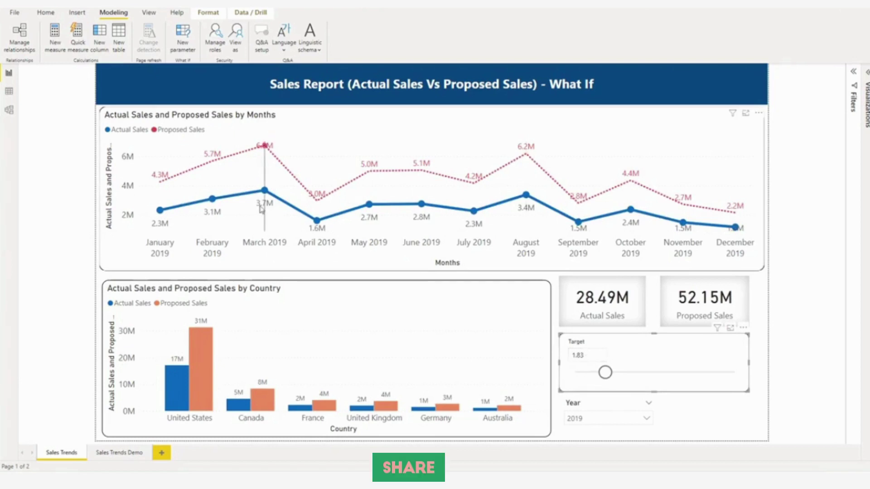
mouse_move(265, 209)
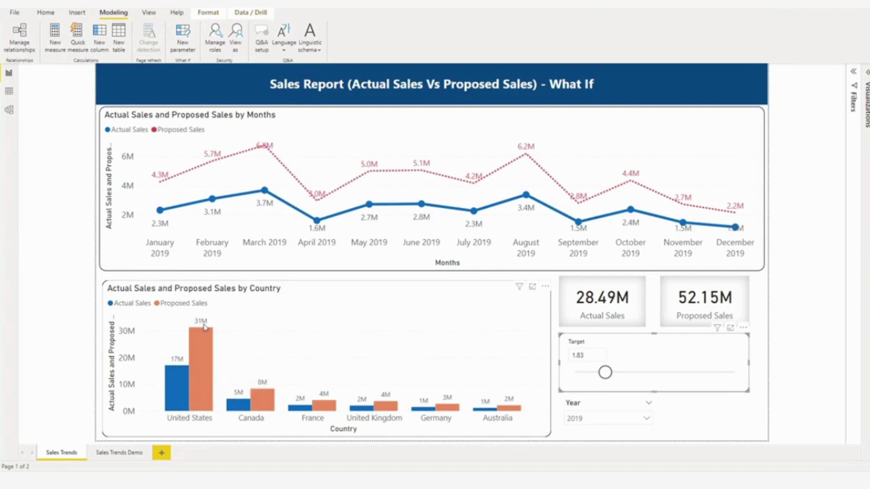
mouse_move(608, 380)
left_mouse_down()
mouse_move(624, 376)
mouse_move(603, 375)
mouse_move(633, 373)
mouse_move(597, 373)
left_mouse_up()
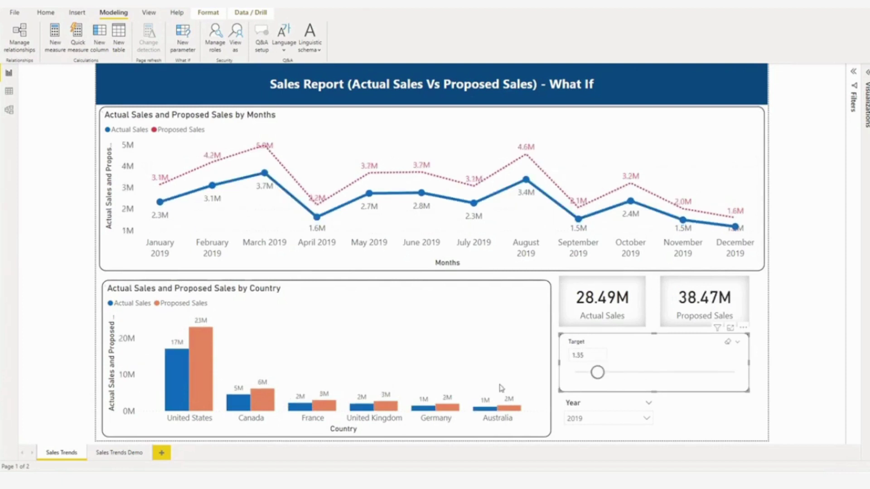
Switch to the Sales Trends Demo page and start a new What-if parameter.
left_click(127, 453)
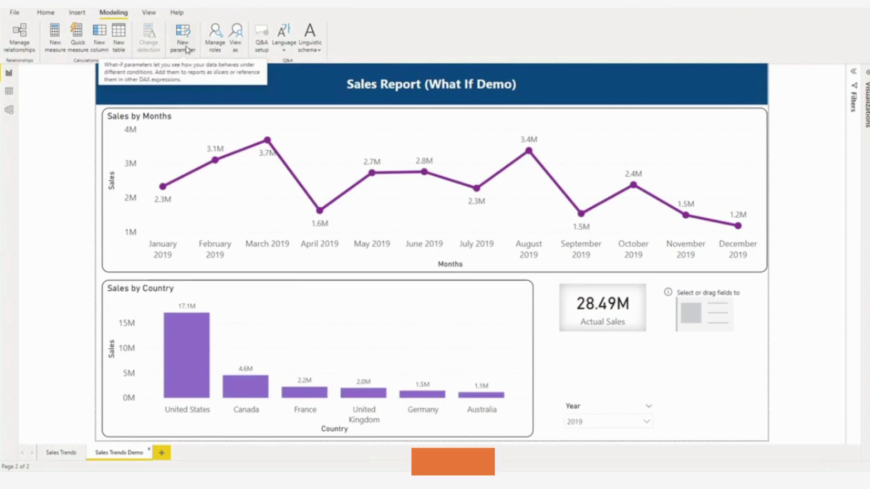
left_click(187, 50)
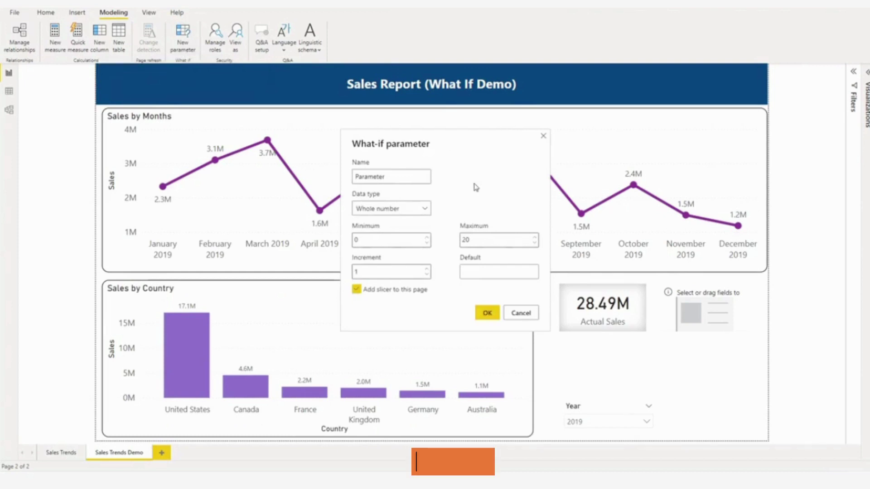
Create decimal parameter Sales Target: minimum 0.01, maximum 10, increment 0.01, default 0.01.
double_click(390, 176)
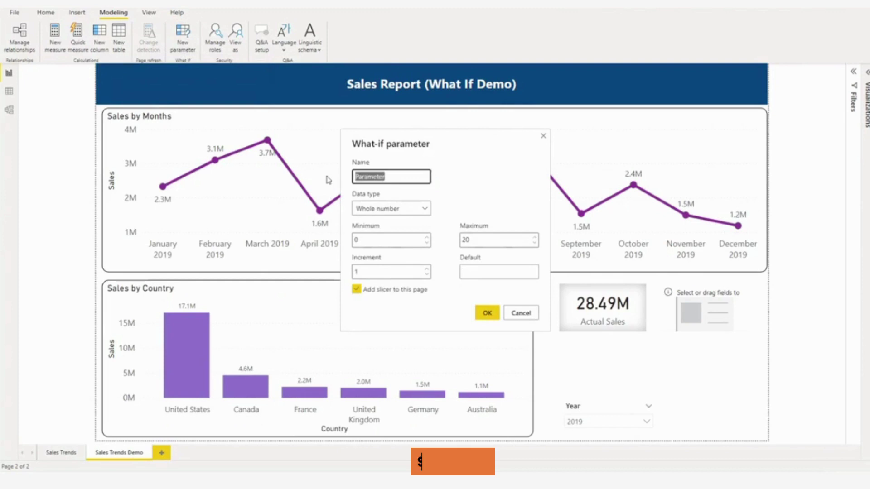
type("Sa")
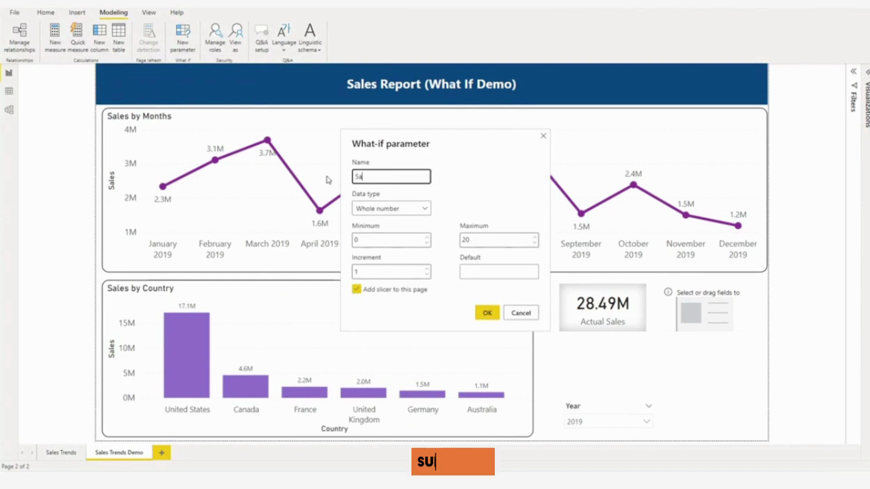
type("les Target")
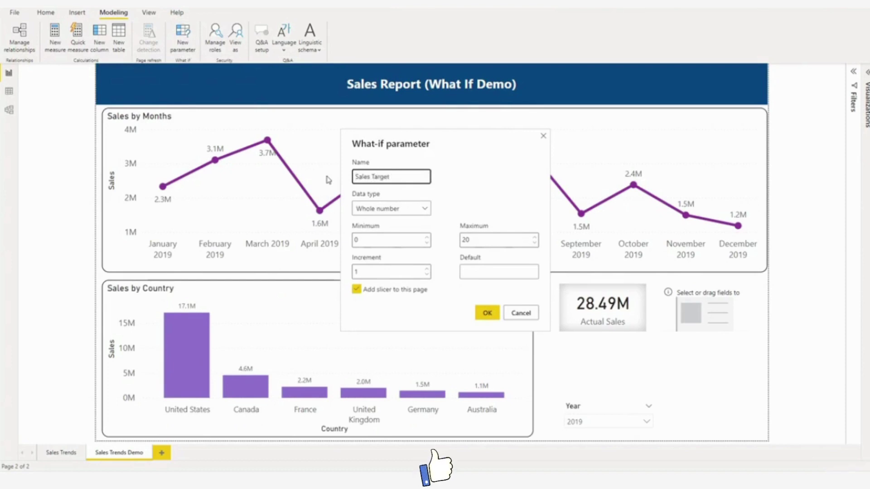
left_click(382, 209)
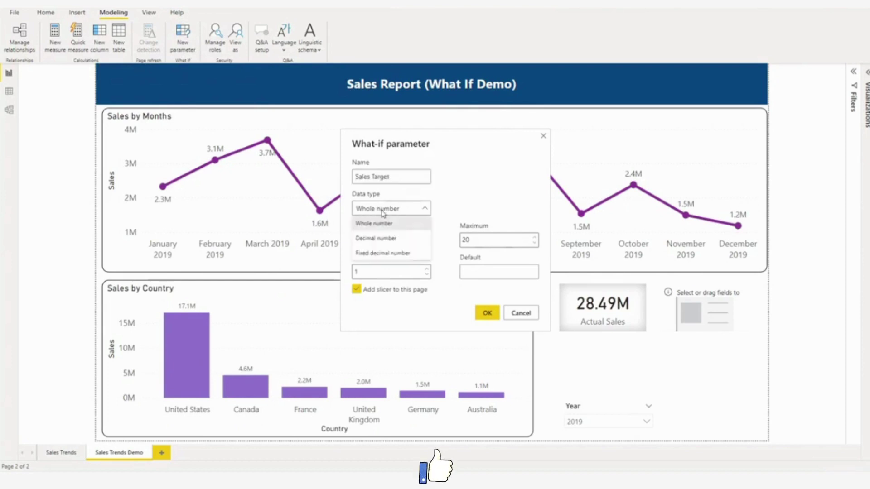
left_click(380, 239)
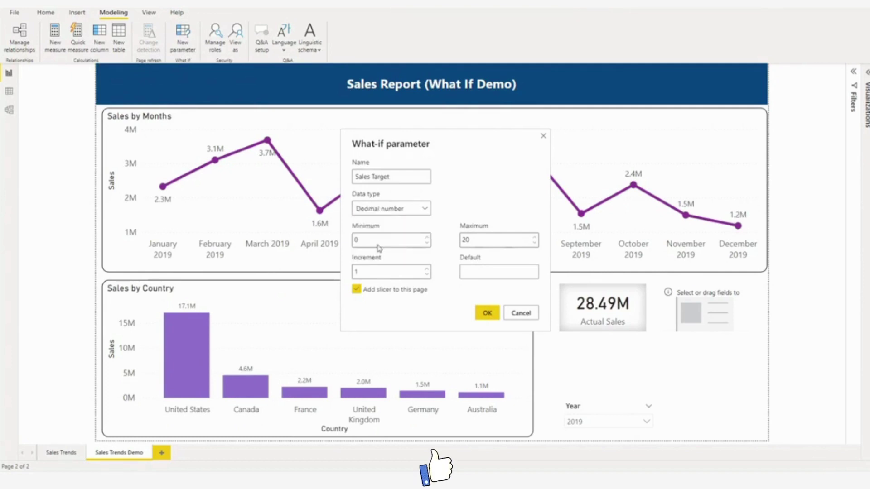
left_click_drag(378, 242, 326, 247)
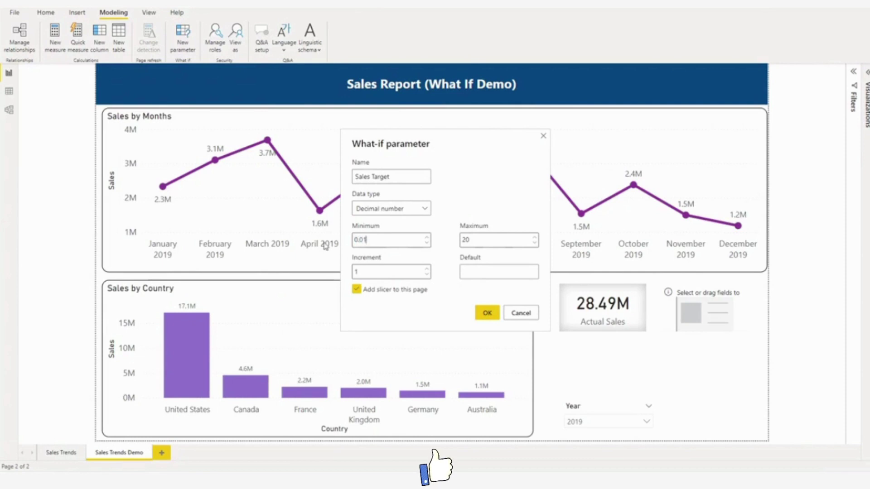
left_click_drag(492, 243, 440, 245)
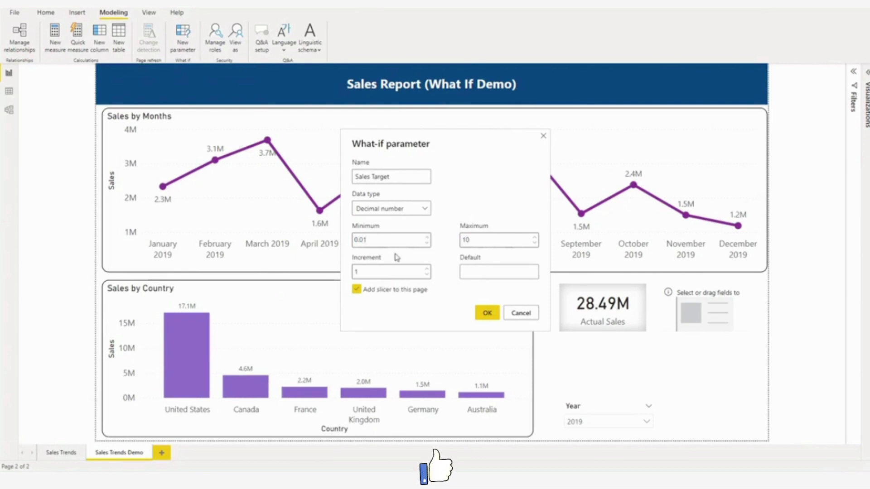
key("BackSpace")
type("0")
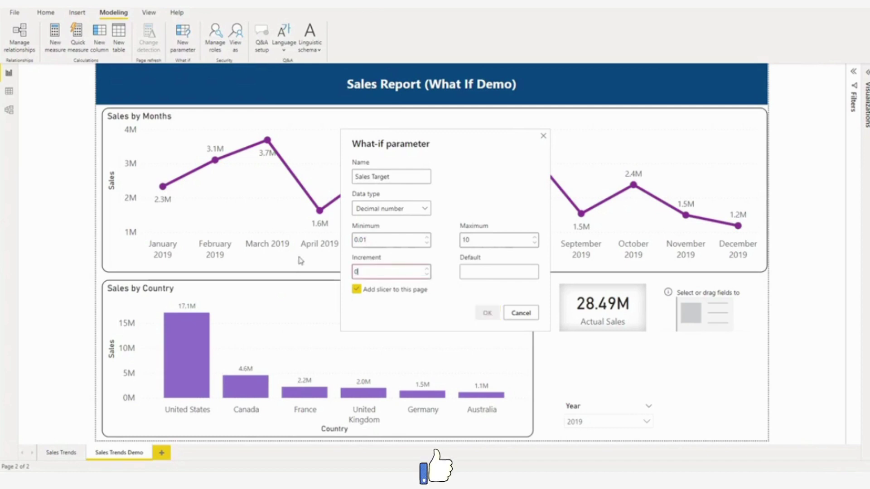
type(".01")
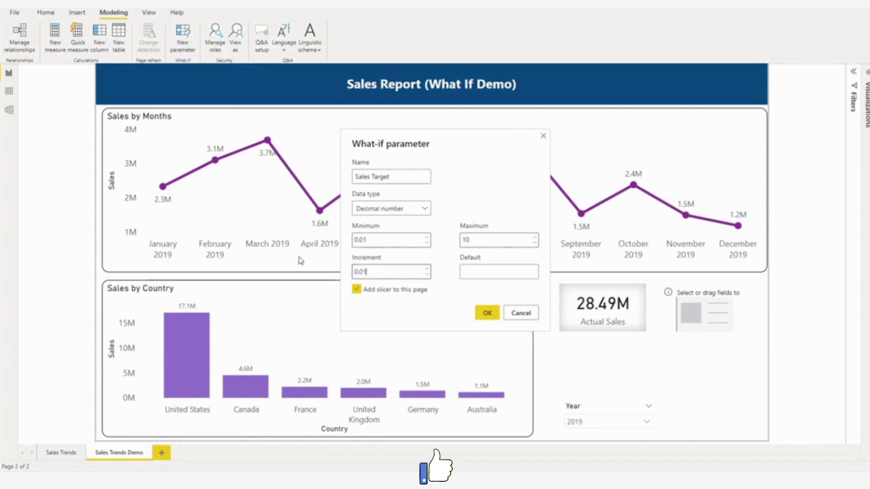
left_click(481, 271)
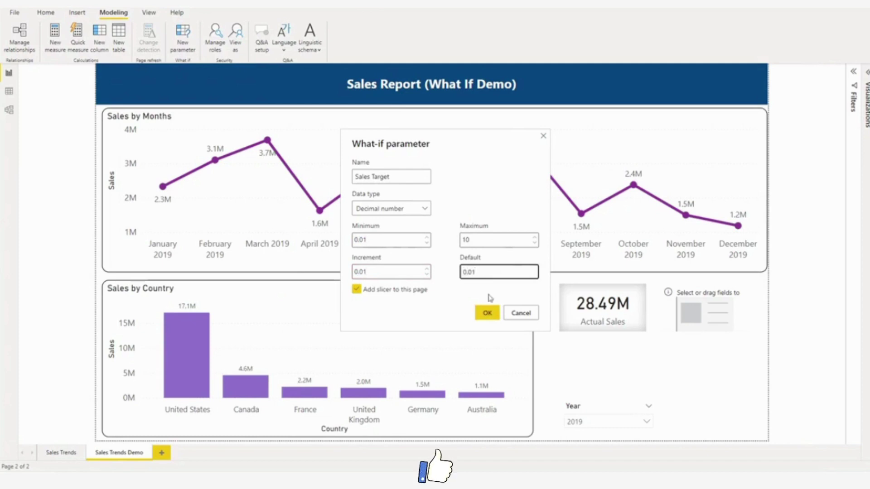
left_click(487, 314)
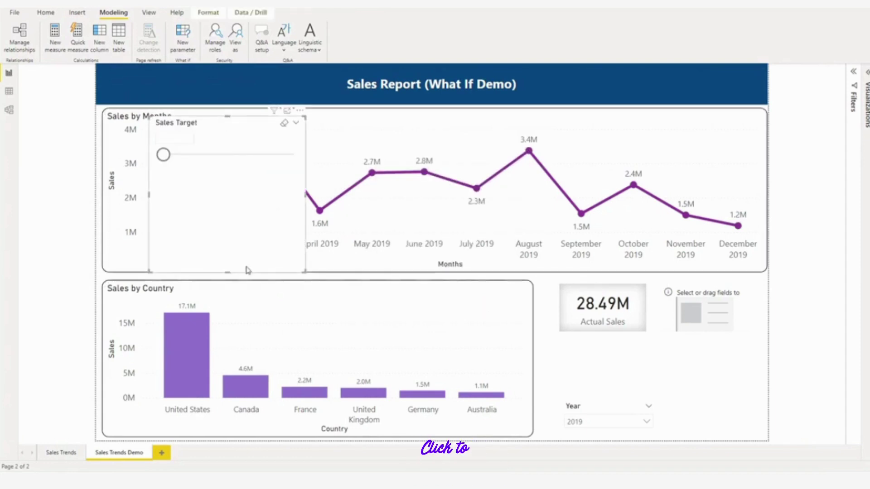
Shrink the Sales Target slicer, place it under Actual Sales, widen it, and show Fields.
left_click_drag(229, 272, 229, 173)
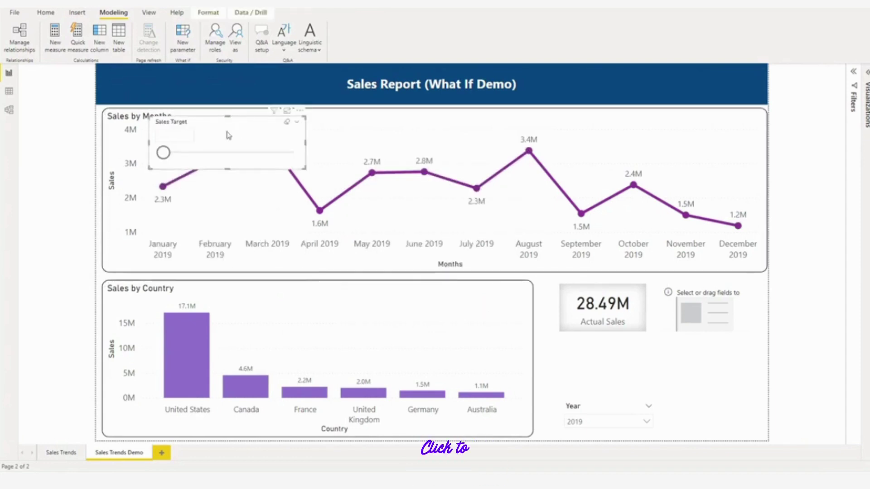
left_click_drag(233, 130, 654, 355)
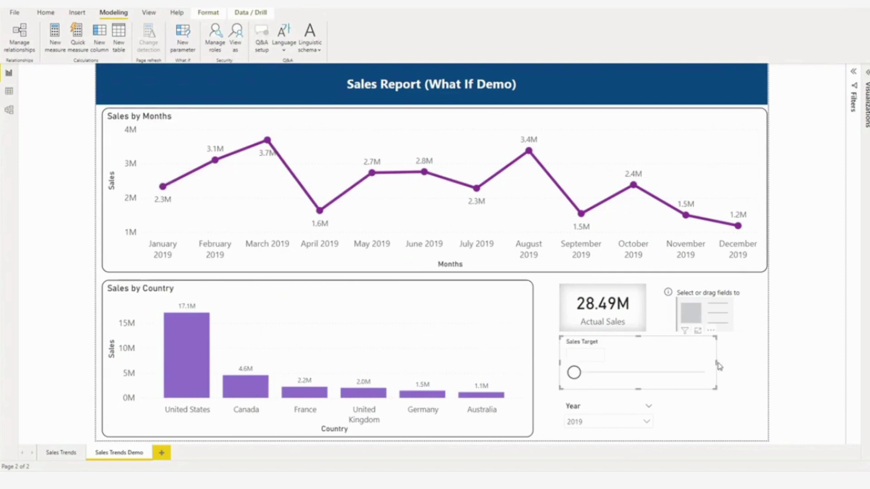
left_click_drag(716, 365, 752, 355)
left_click(867, 71)
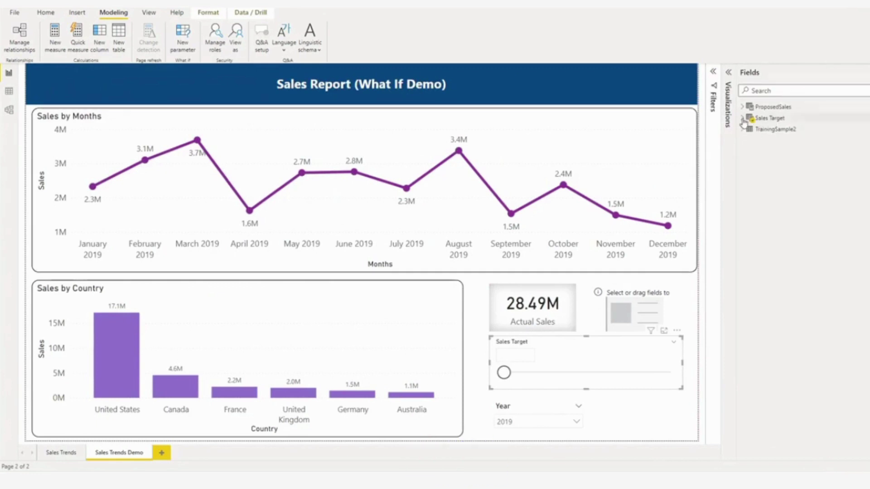
Expand the Sales Target table and check its generated values in Data view.
left_click(743, 118)
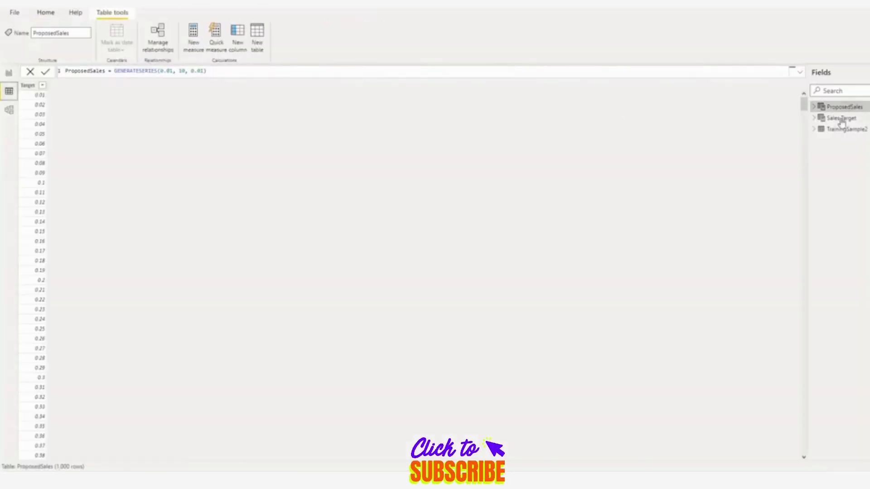
left_click(841, 120)
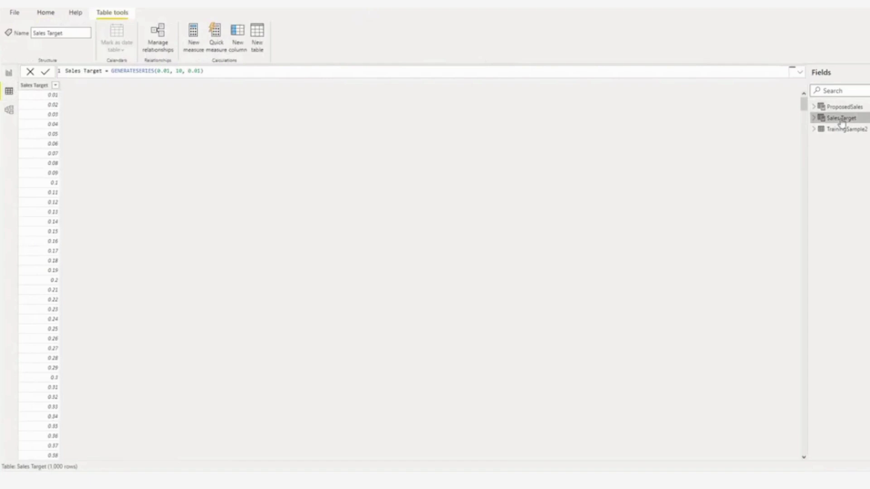
left_click(6, 76)
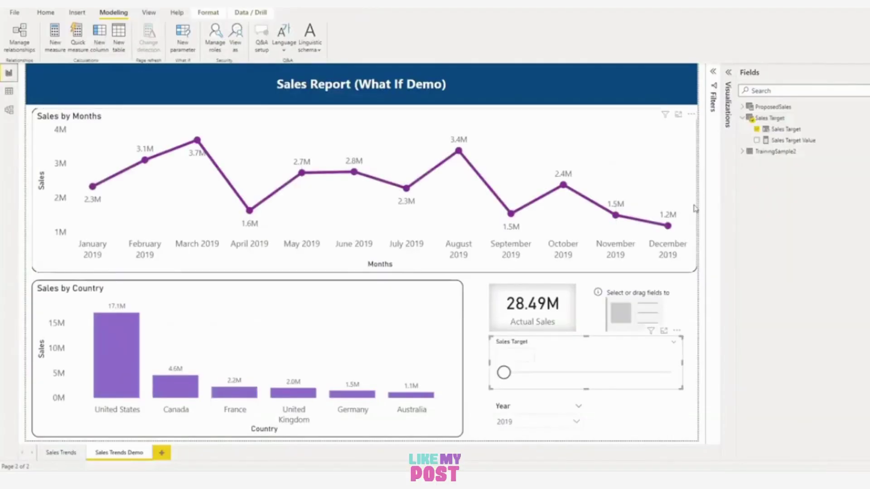
Expand TrainingSample2, select the Sales Target field, and show the Modeling commands.
left_click(742, 151)
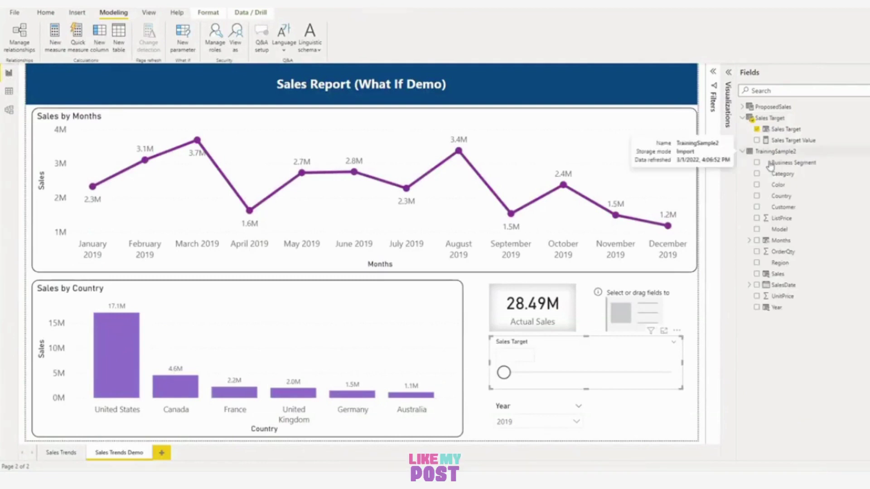
left_click(779, 132)
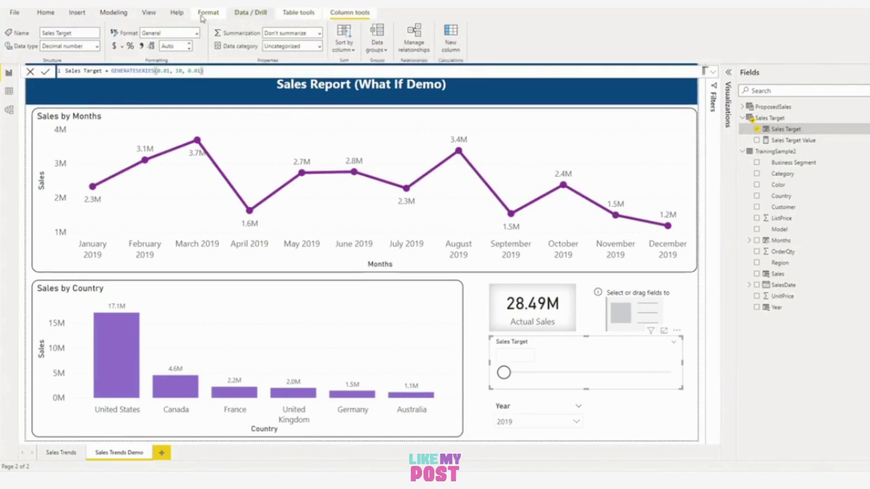
left_click(114, 14)
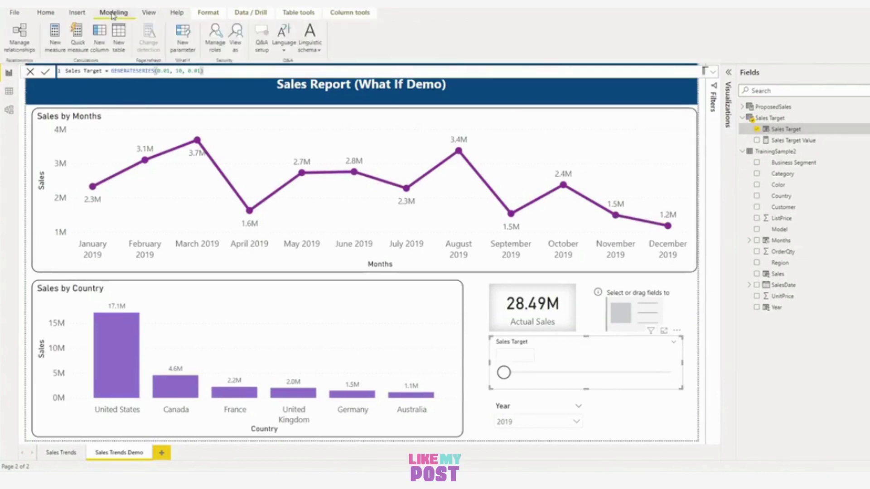
Add measure Target Sales Amount = SUMX(TrainingSample2, TrainingSample2[Sales]*'Sales Target'[Sales Target Value]).
left_click(54, 45)
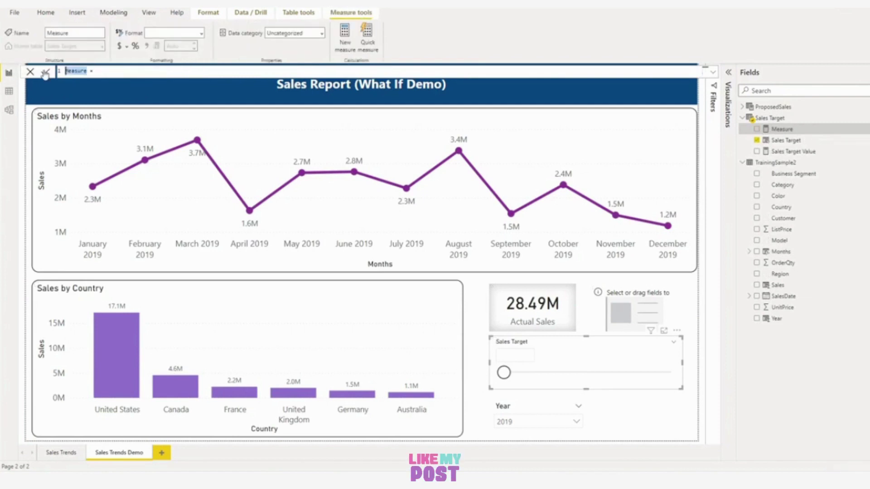
type("Target Sales A")
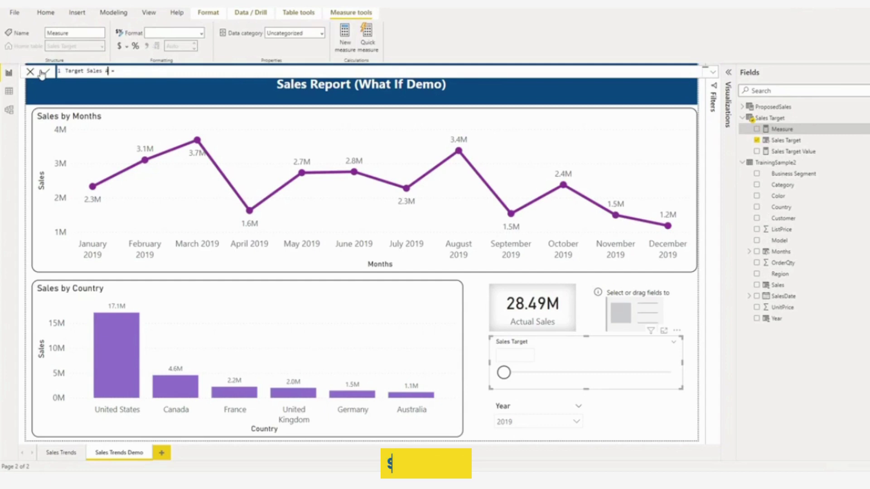
type("moun")
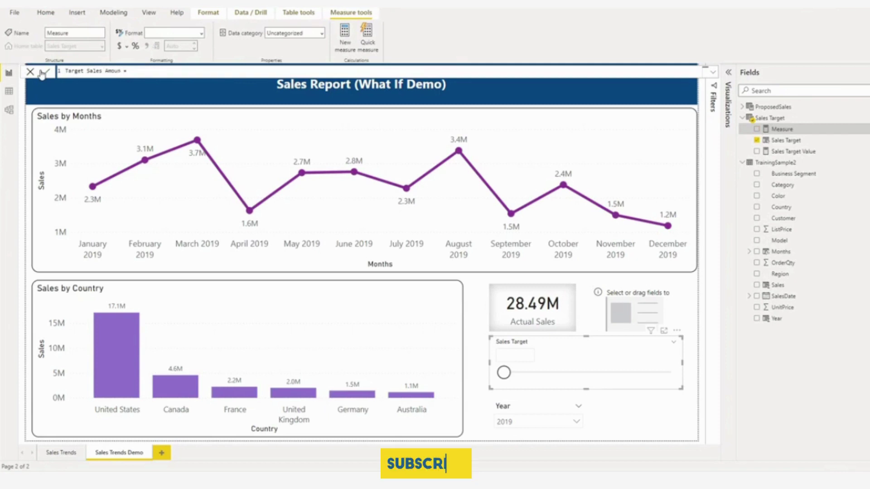
type("t = SUMX(TrainingSample2")
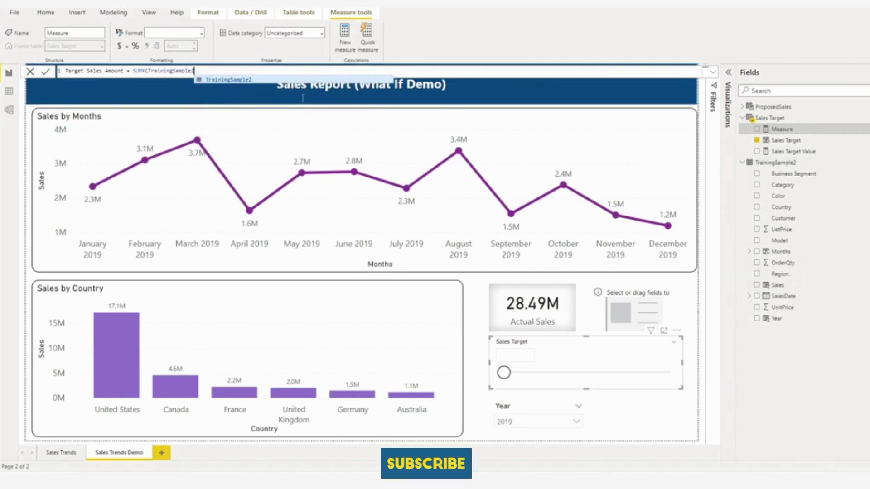
type(",Tr")
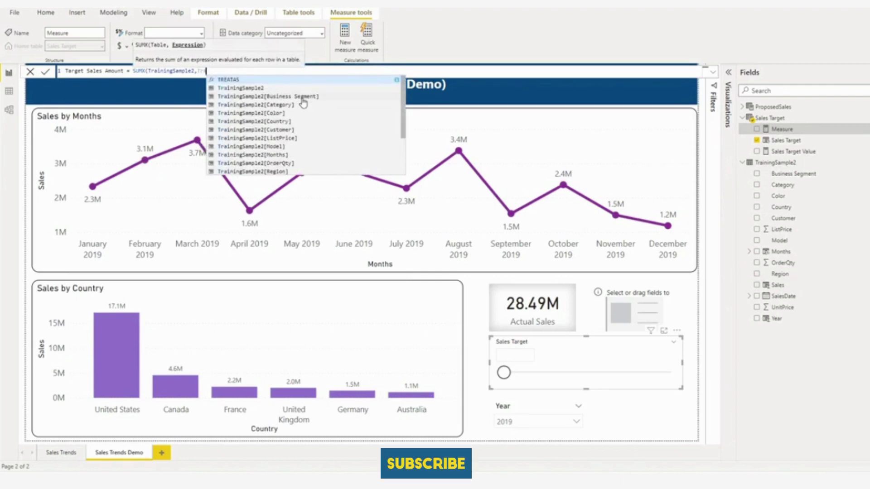
type("ainingSample2")
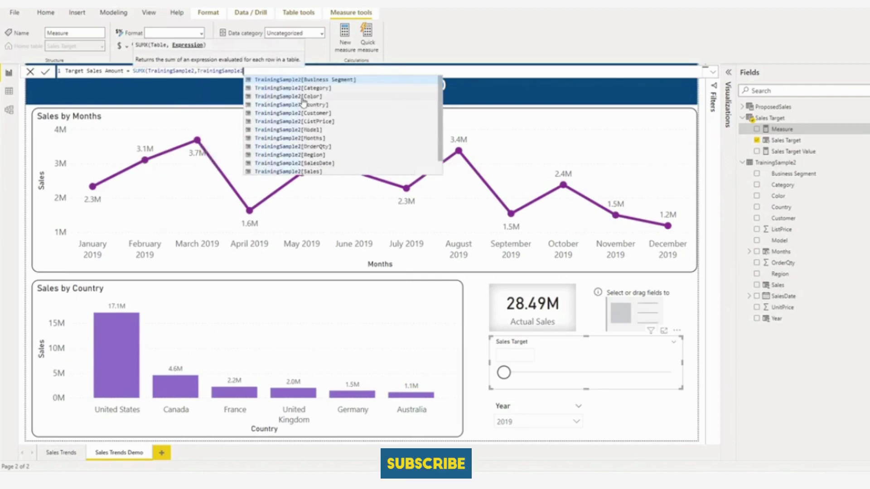
type("[sa")
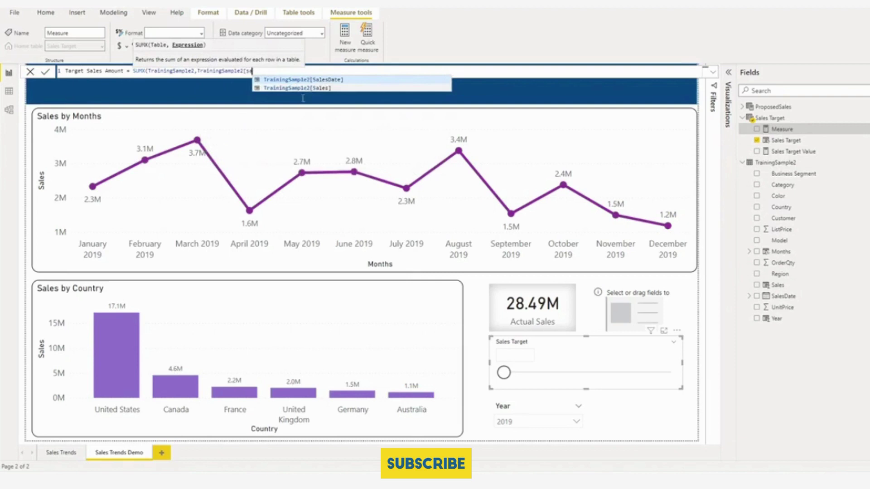
left_click(306, 88)
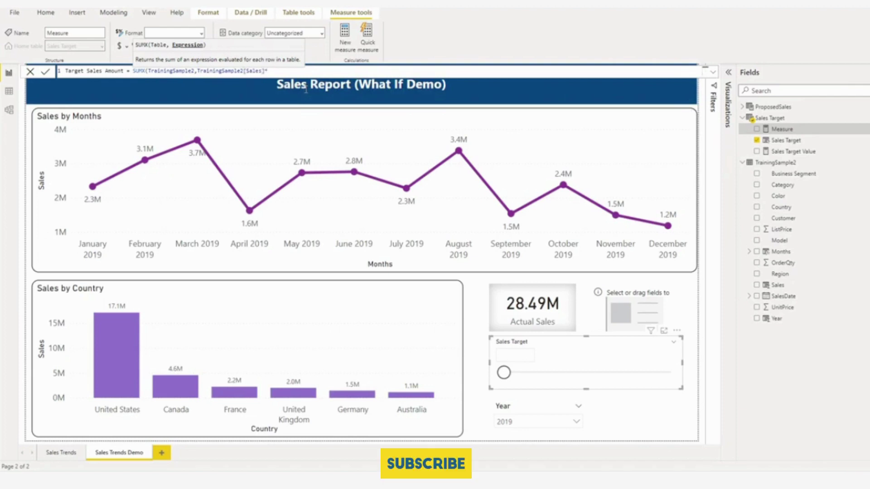
type("Sales")
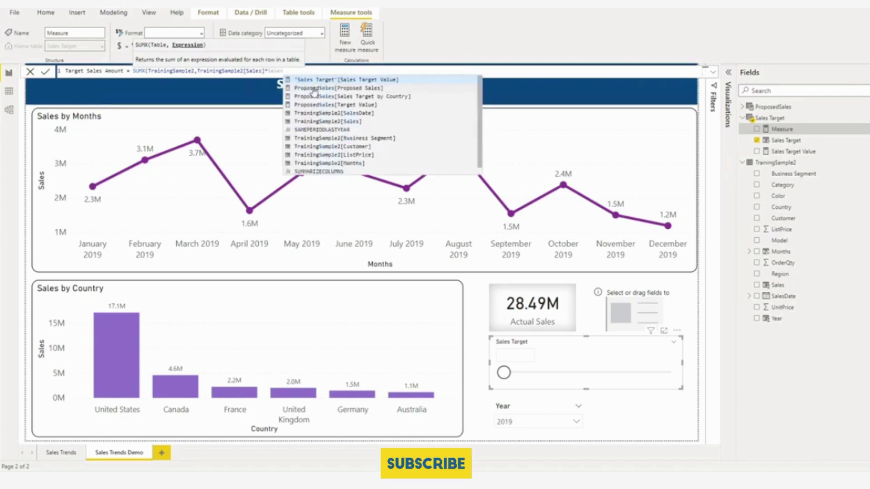
left_click(352, 81)
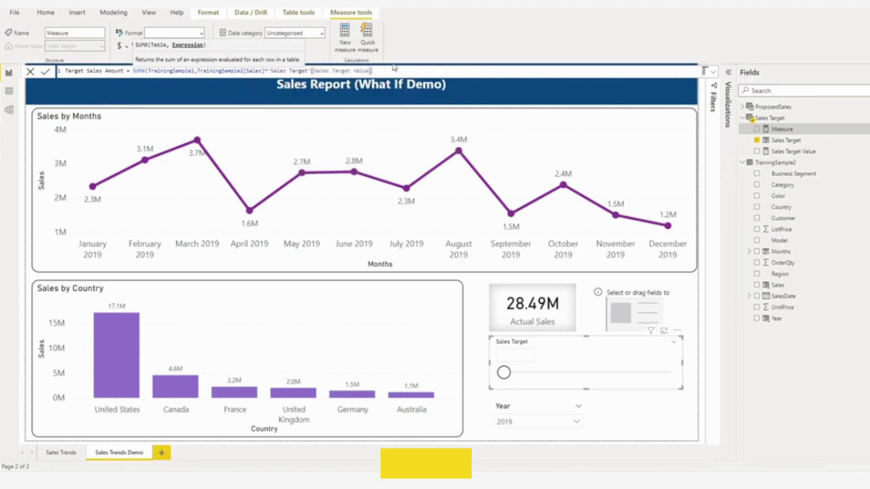
type(")")
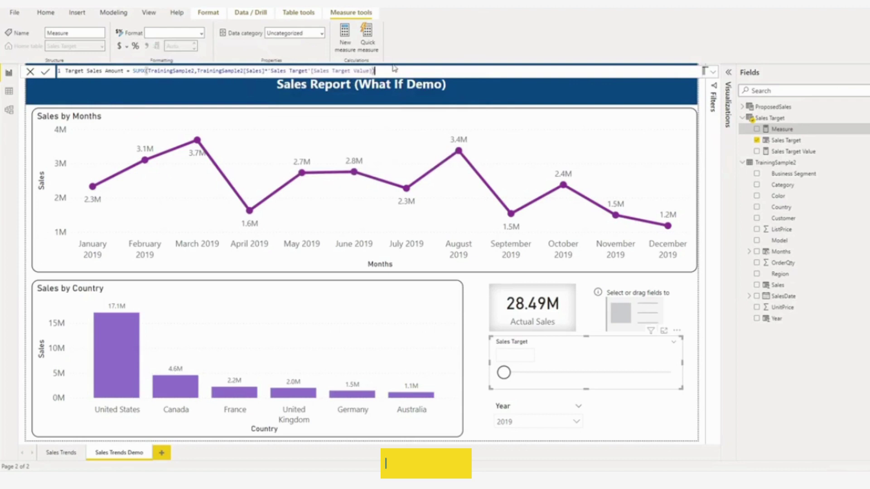
key("Return")
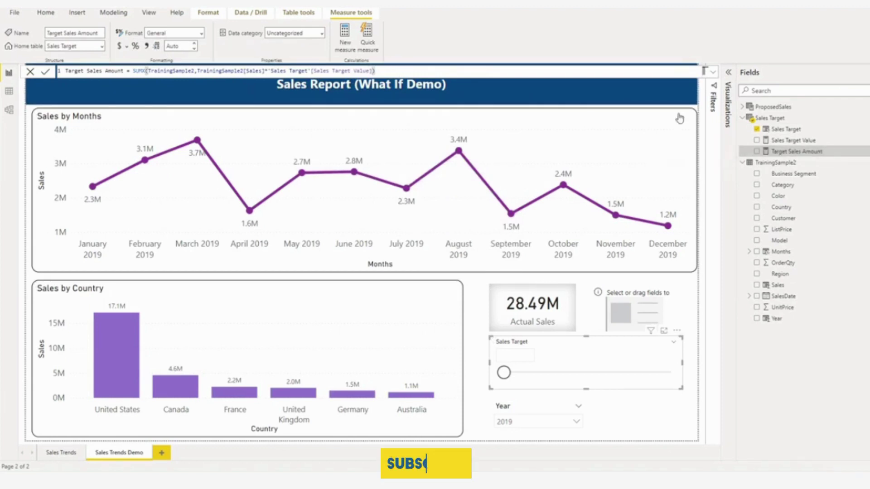
left_click(656, 130)
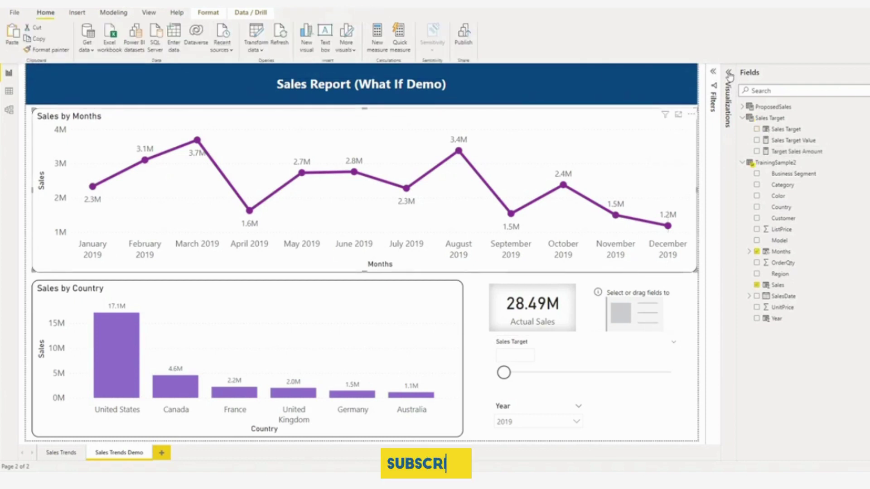
Add Target Sales Amount to the Values of the monthly line chart and country column chart.
left_click(729, 74)
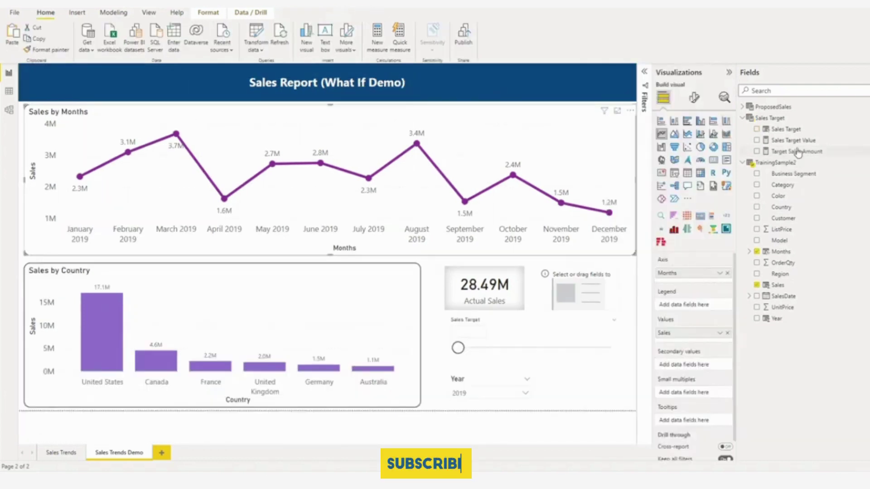
left_click_drag(798, 153, 696, 339)
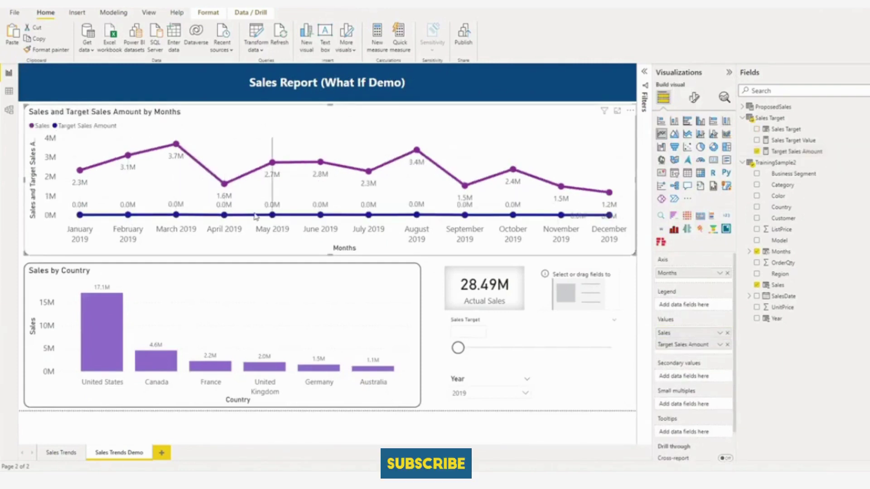
mouse_move(514, 207)
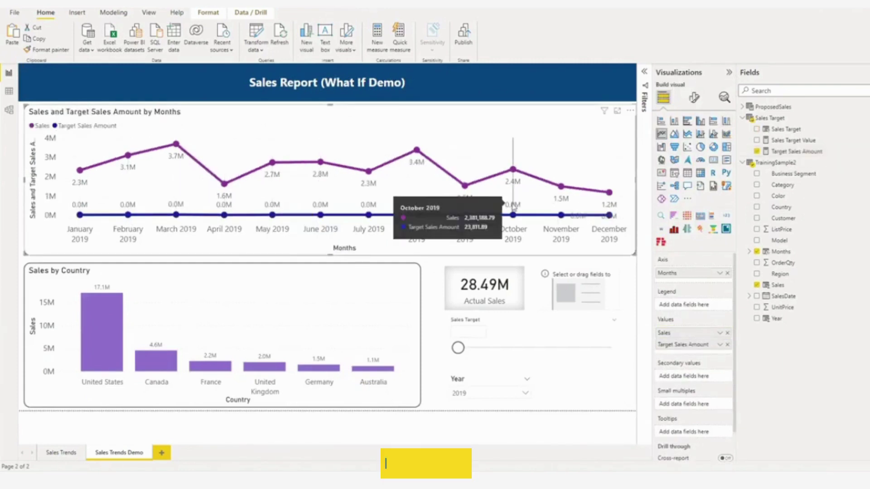
left_click(307, 301)
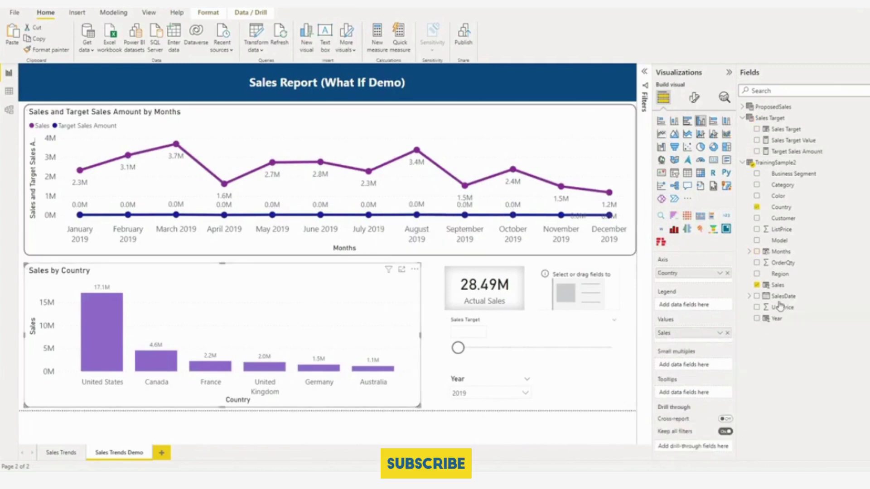
left_click_drag(800, 152, 699, 344)
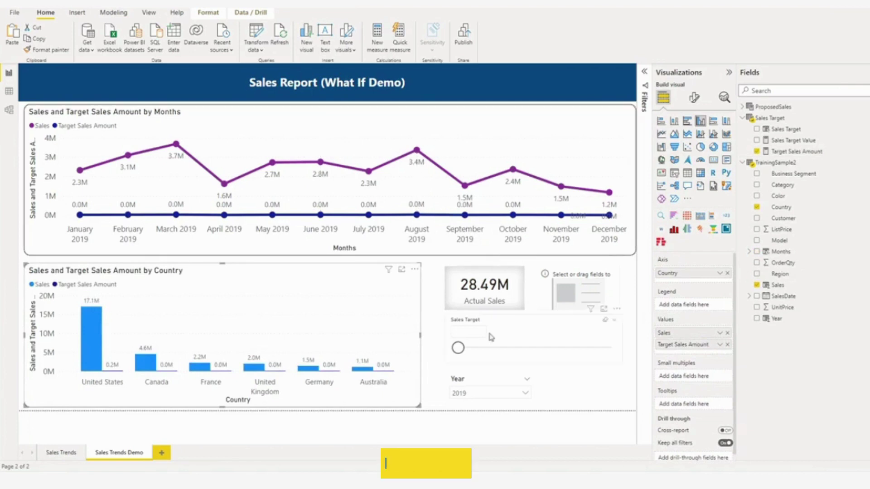
Show Target Sales Amount in the empty placeholder visual as a Target Sales card.
left_click(579, 293)
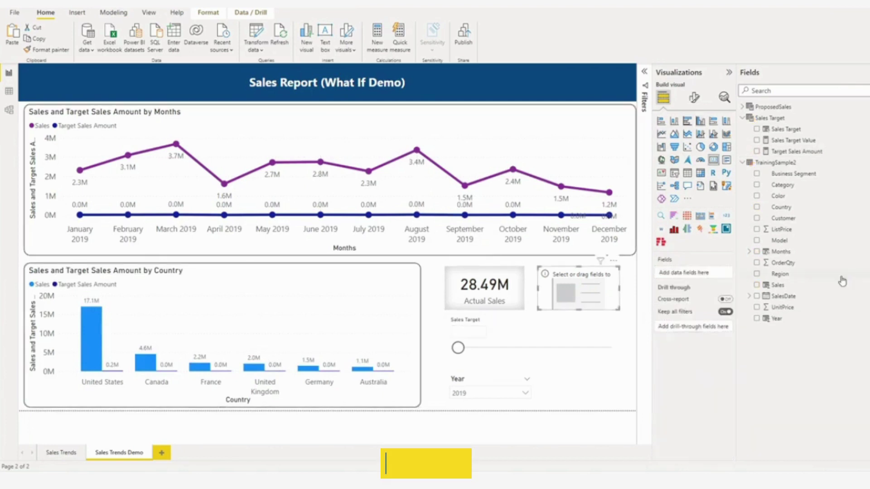
left_click_drag(798, 152, 698, 273)
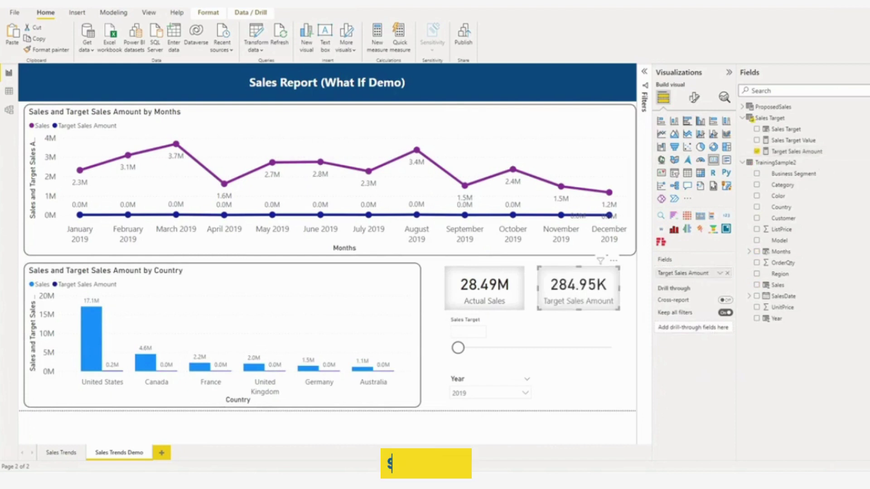
left_click(720, 273)
key("Escape")
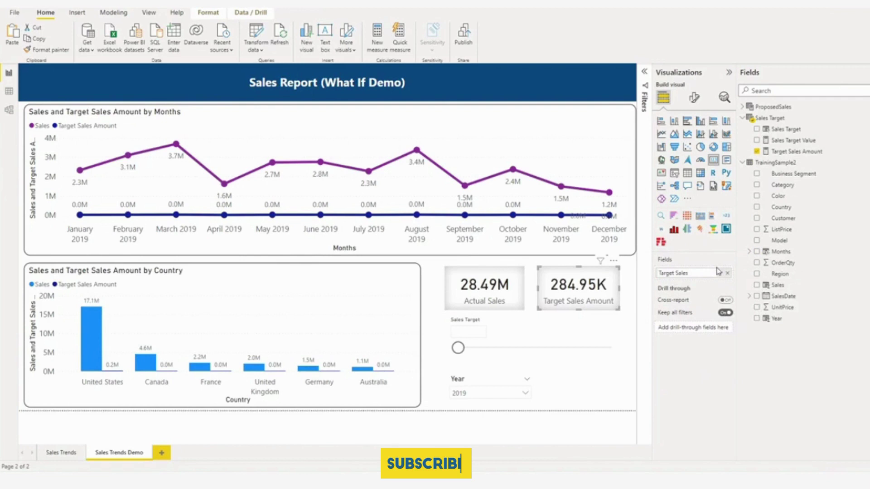
left_click(538, 133)
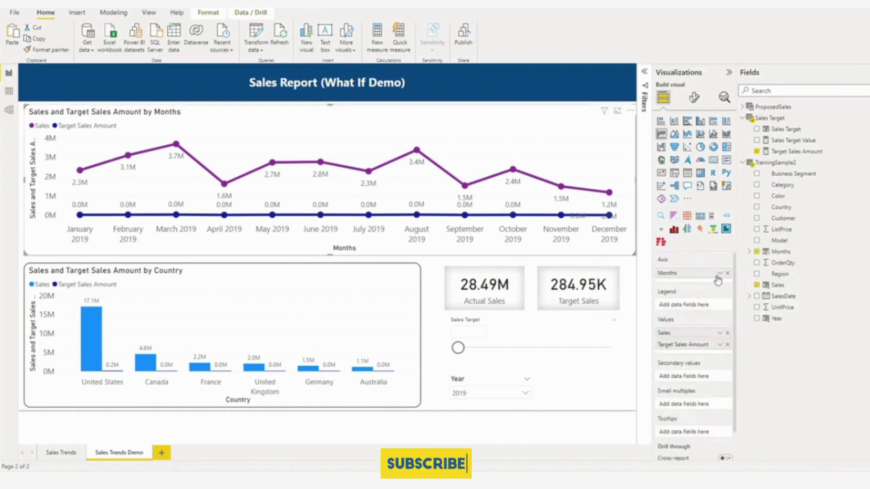
Rename Target Sales Amount to Target Sales for this visual in both charts.
left_click(720, 345)
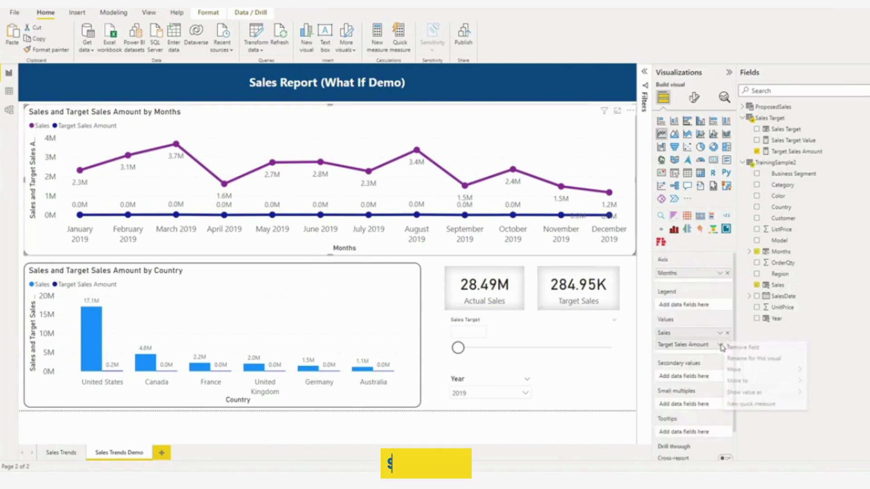
left_click(740, 361)
left_click(712, 345)
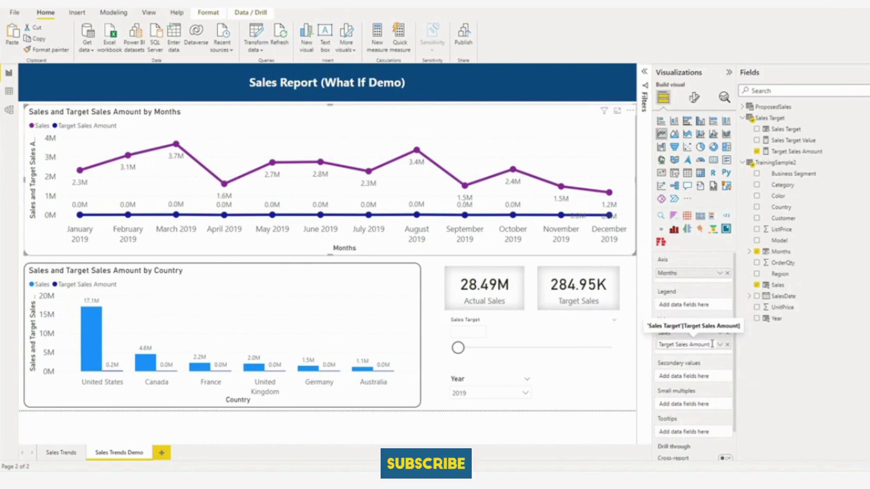
key("BackSpace")
key("BackSpace")
key("BackSpace")
key("Return")
left_click(328, 328)
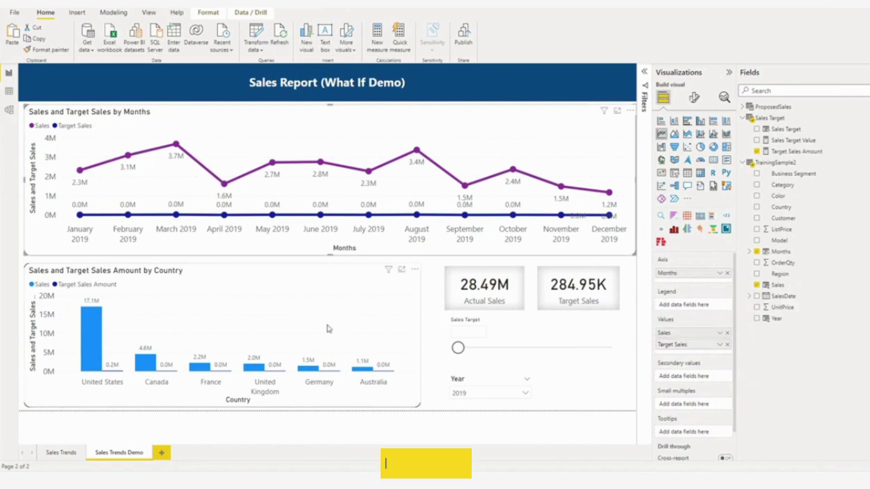
left_click(720, 345)
left_click(743, 359)
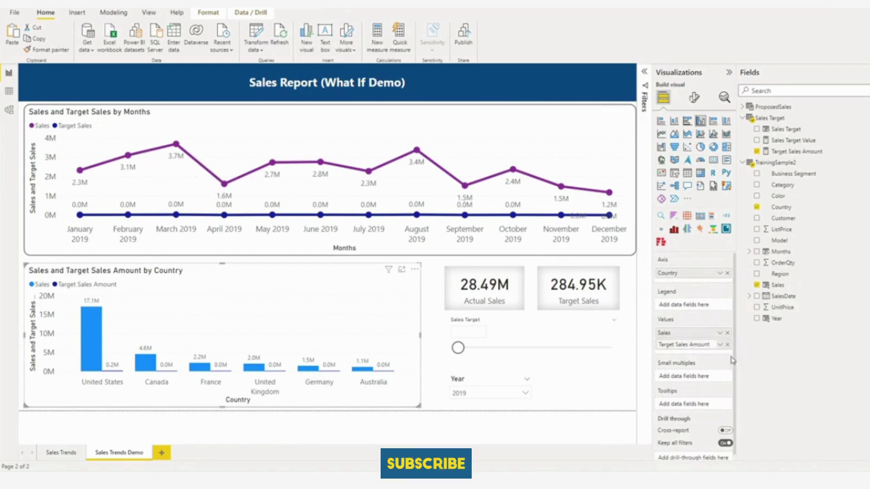
key("Escape")
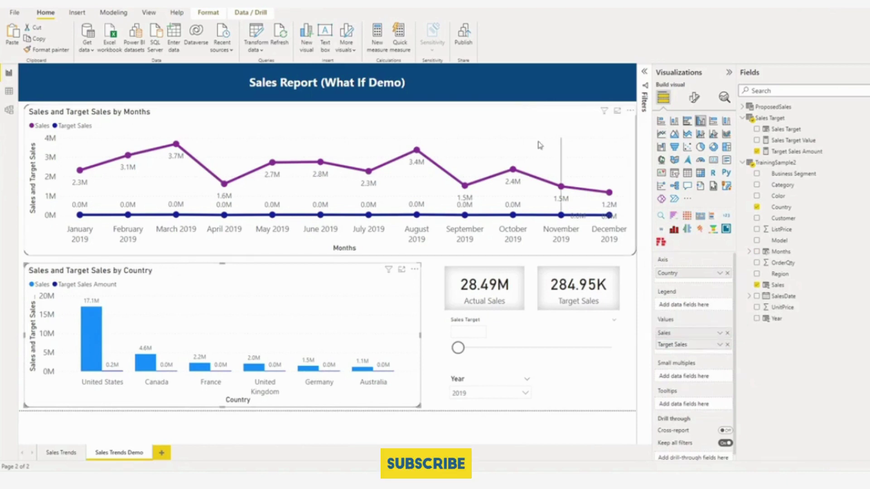
Make the monthly chart's Target Sales line dotted with width 3.
left_click(557, 132)
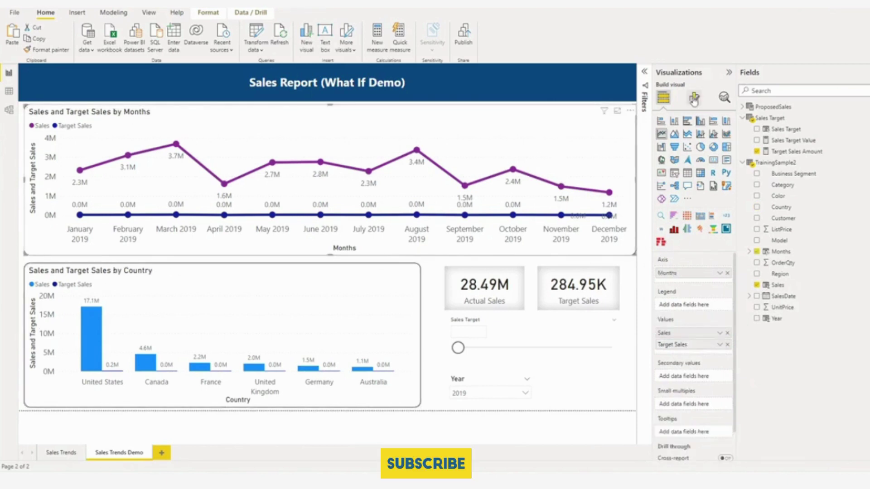
left_click(694, 98)
left_click(669, 313)
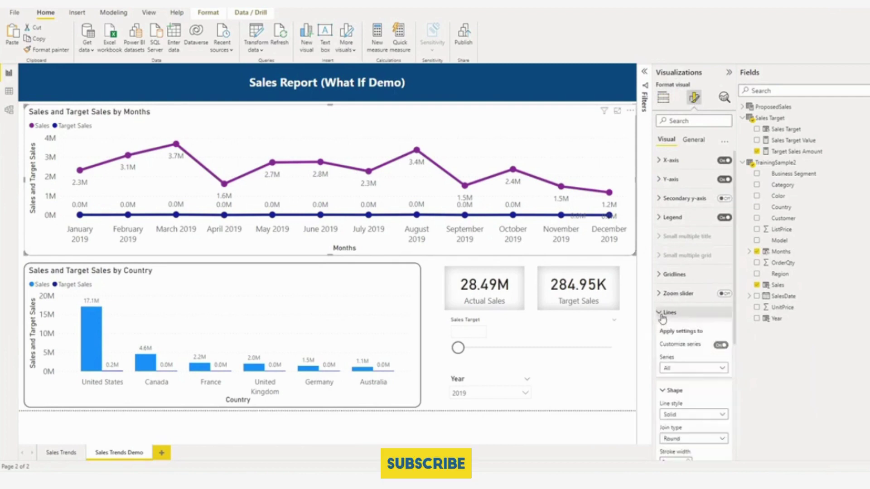
scroll(714, 352, "down", 3)
left_click(695, 229)
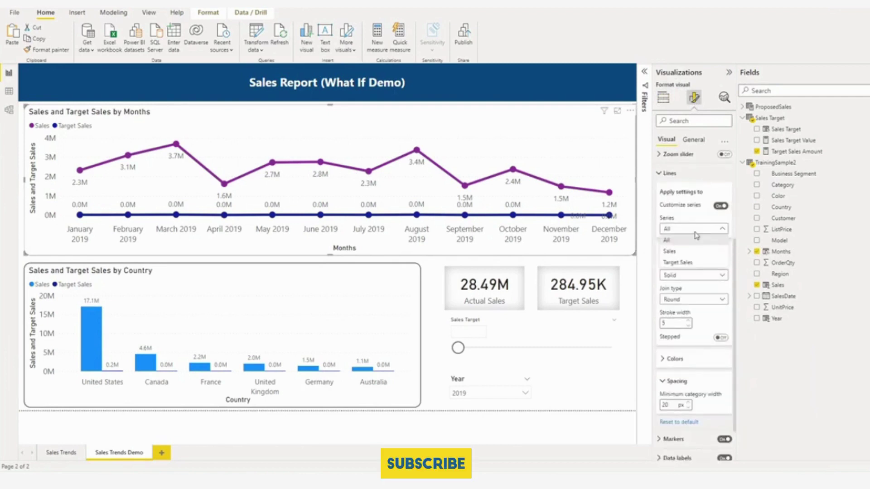
left_click(678, 263)
left_click(698, 276)
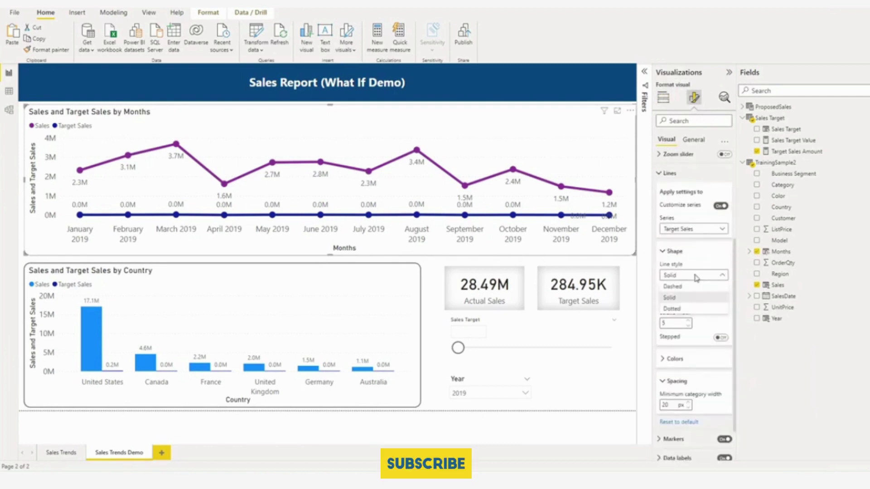
left_click(680, 308)
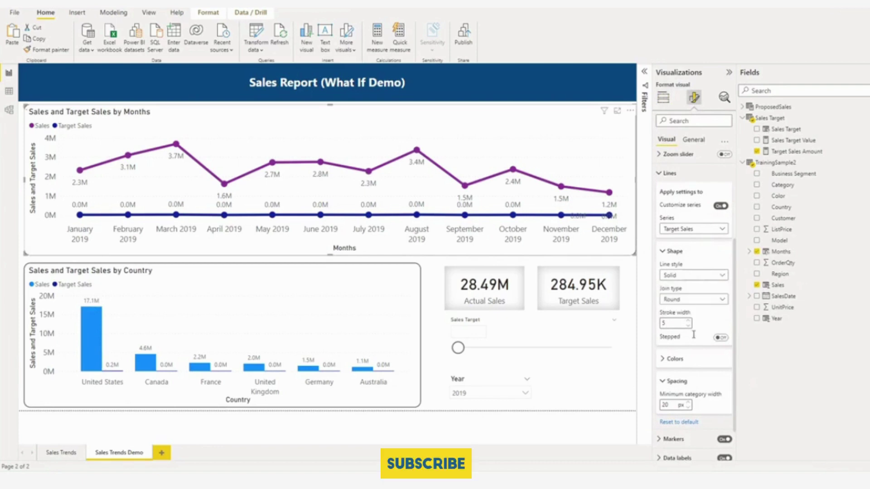
left_click(689, 326)
left_click(689, 326)
left_click(689, 326)
left_click(689, 326)
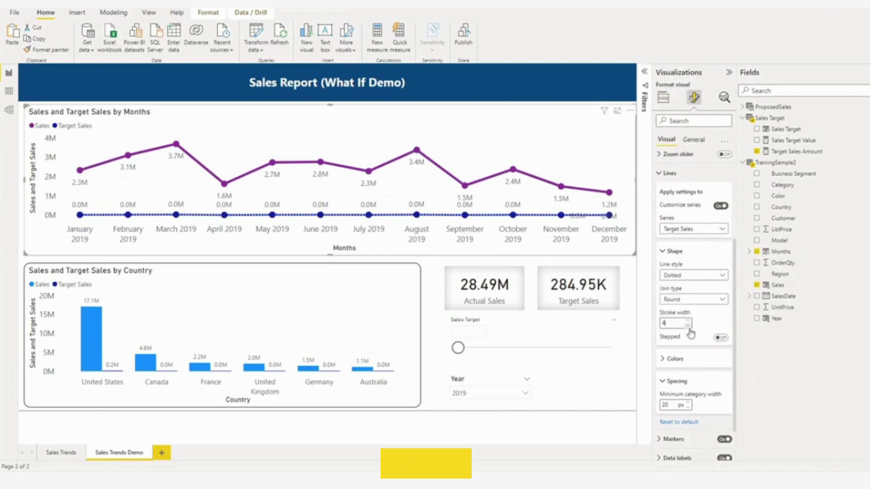
left_click(689, 326)
left_click(688, 326)
left_click(689, 326)
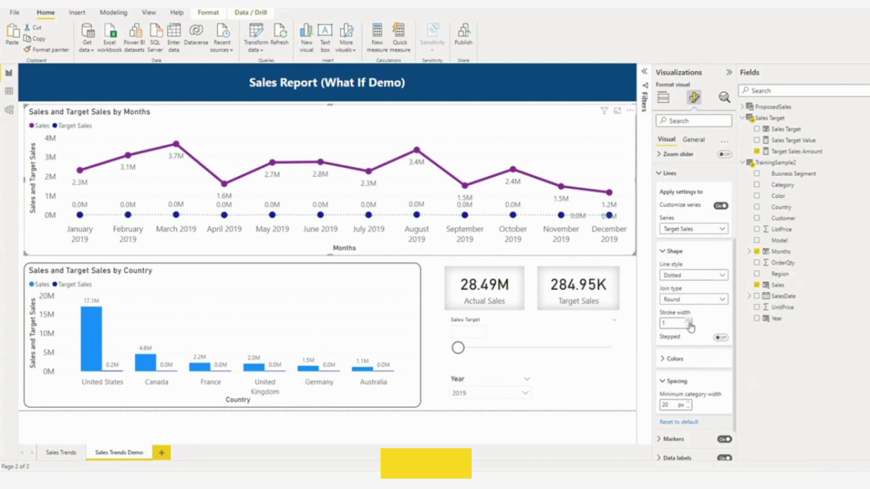
left_click(689, 321)
left_click(689, 321)
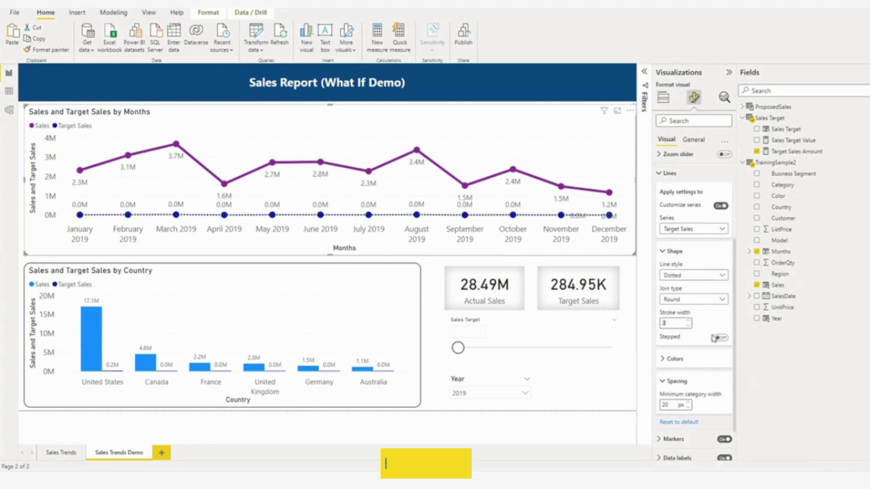
Color the Target Sales line and the country chart's Target Sales columns red.
left_click(674, 359)
scroll(680, 328, "down", 3)
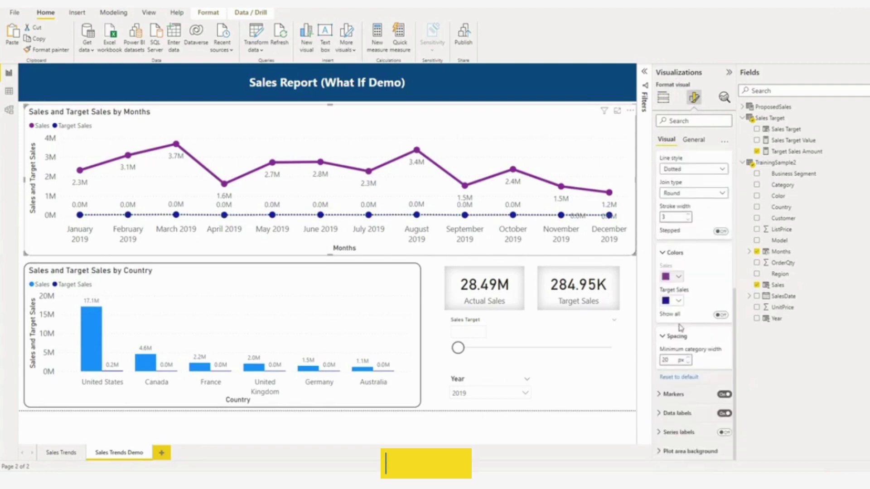
left_click(679, 301)
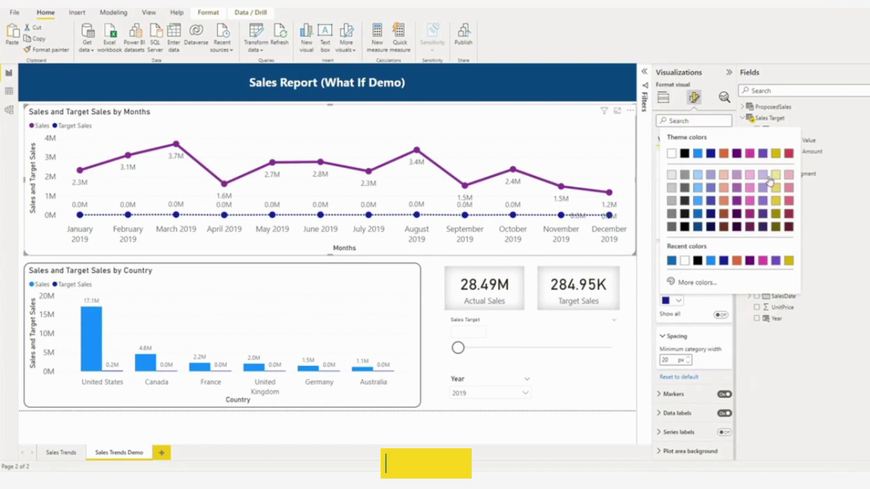
left_click(789, 155)
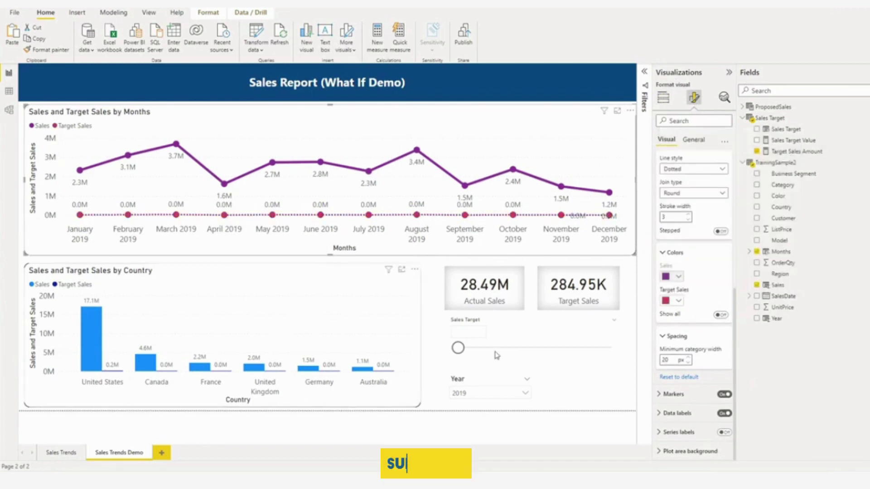
left_click(407, 349)
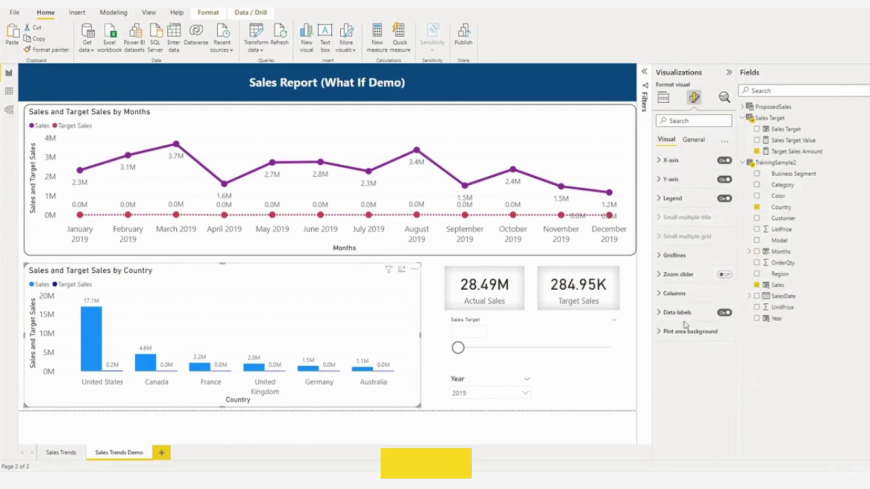
left_click(674, 294)
left_click(678, 361)
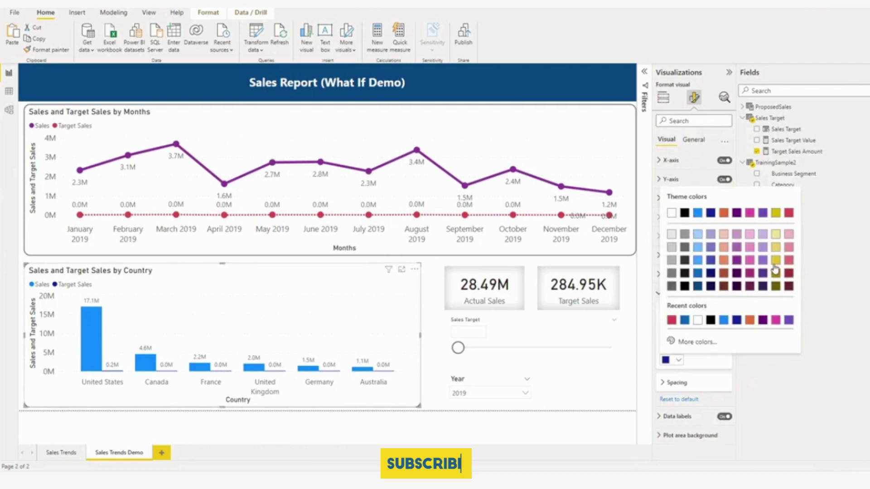
left_click(673, 320)
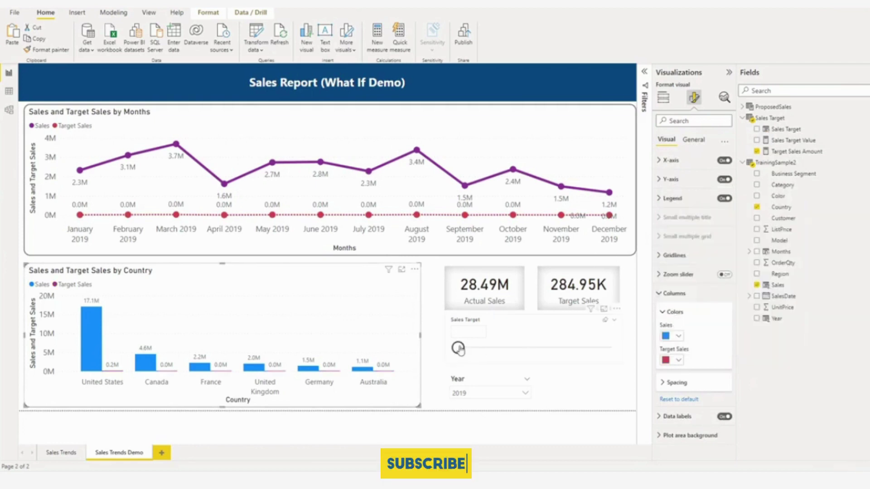
Slide the Sales Target multiplier through 0.52, 1.00 and 1.45, ending at 1.90.
left_click_drag(459, 348, 466, 348)
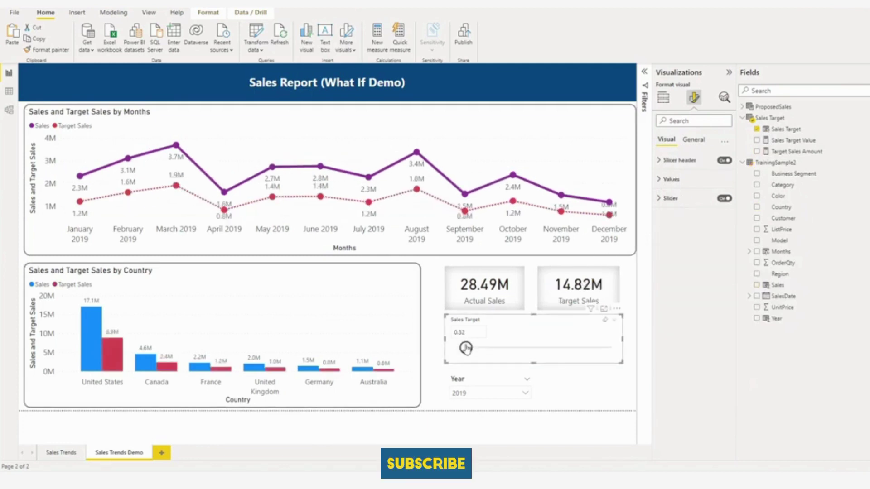
left_click_drag(465, 348, 473, 348)
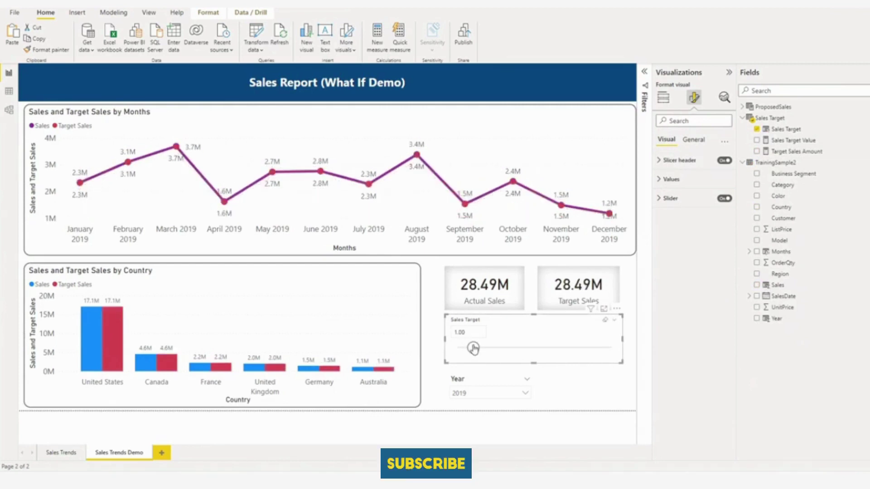
left_click_drag(473, 348, 481, 348)
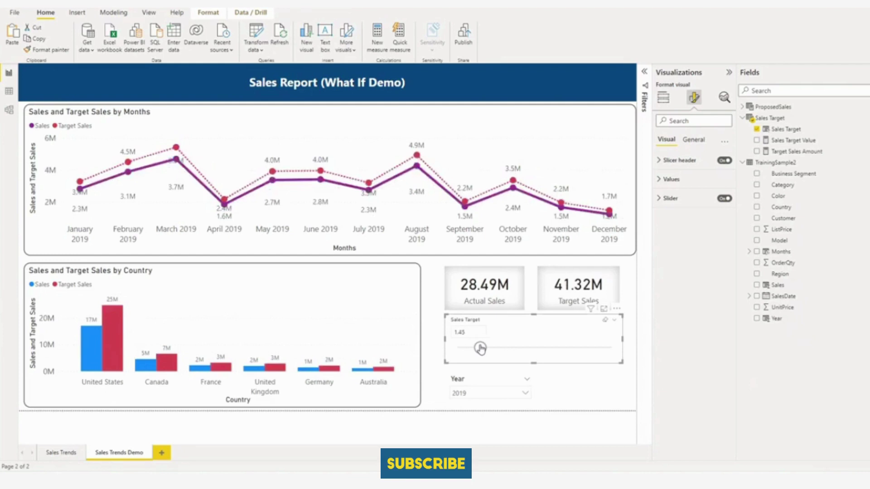
left_click(458, 336)
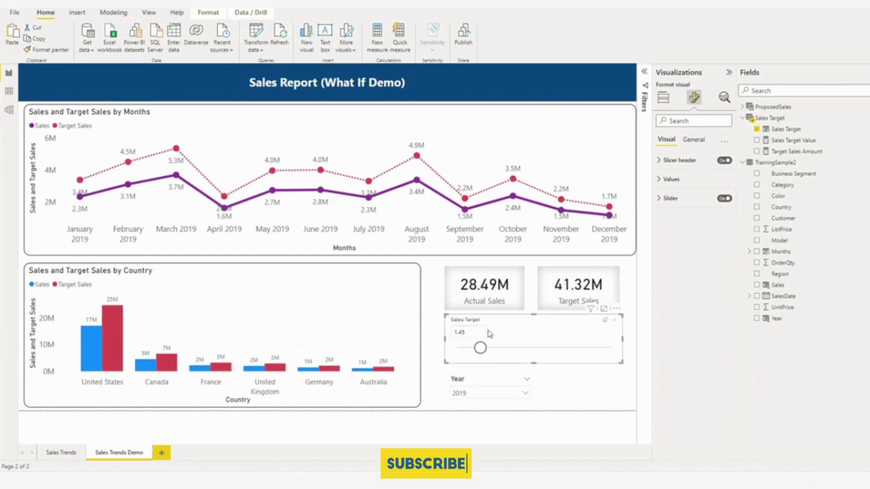
mouse_move(482, 350)
left_mouse_down()
mouse_move(492, 351)
mouse_move(475, 348)
left_mouse_up()
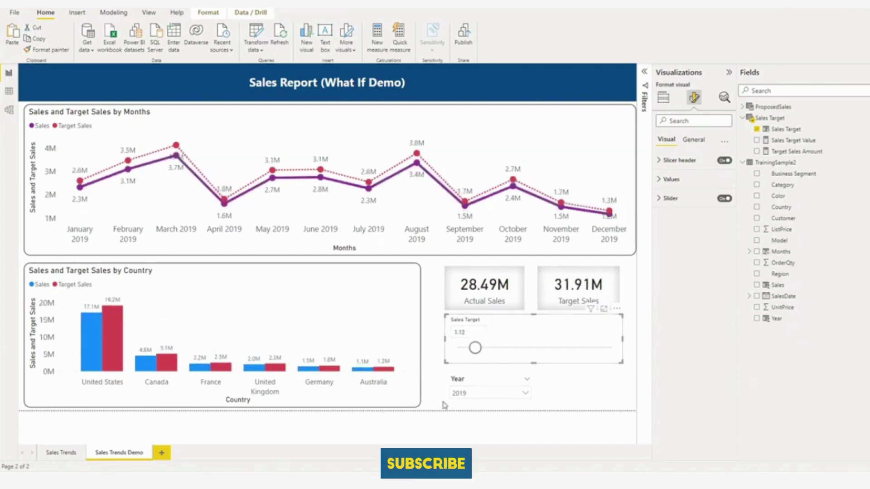
left_click_drag(475, 348, 489, 352)
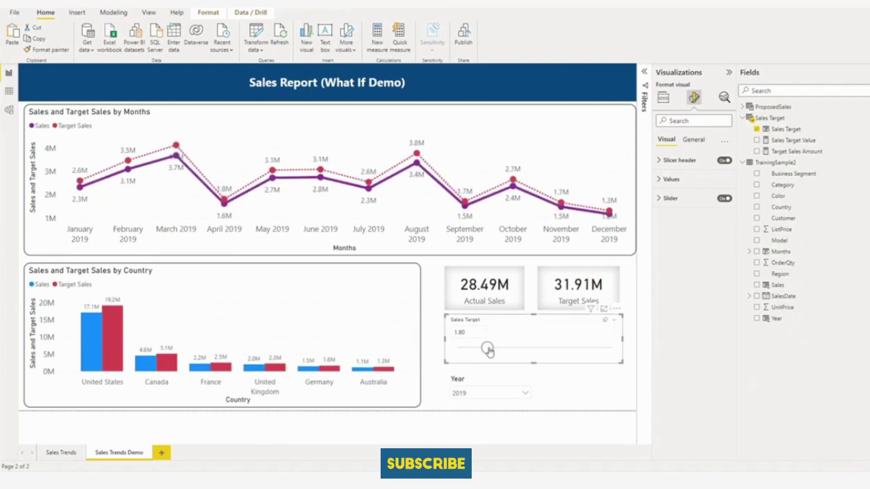